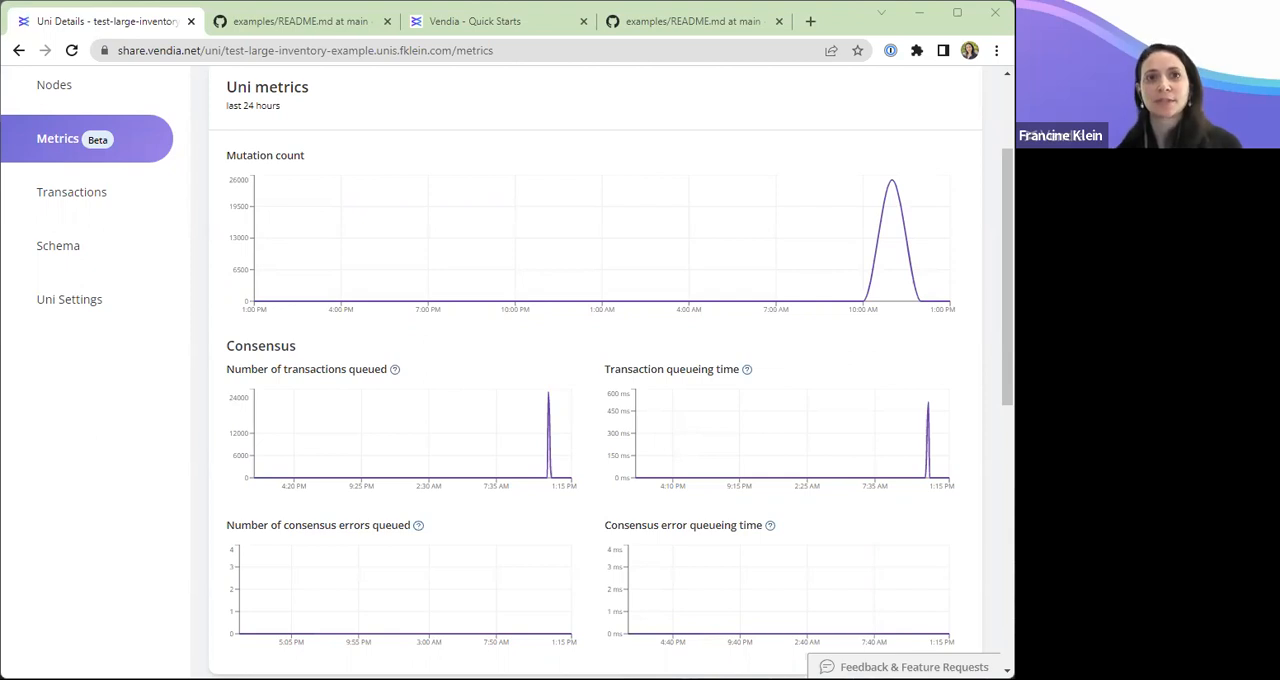
Scroll the Metrics page to the Retailer node's GraphQL API charts and Storage Metrics.
click(122, 147)
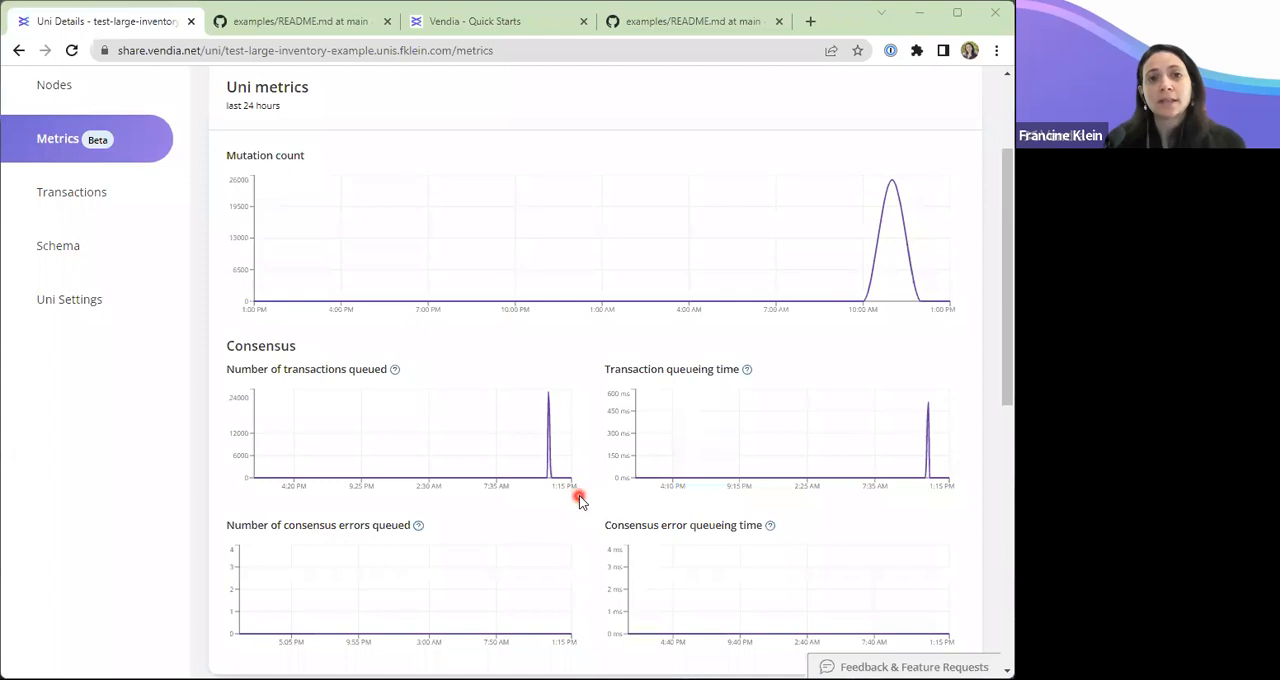
scroll(581, 497, down, 4)
scroll(581, 497, down, 3)
scroll(578, 497, down, 3)
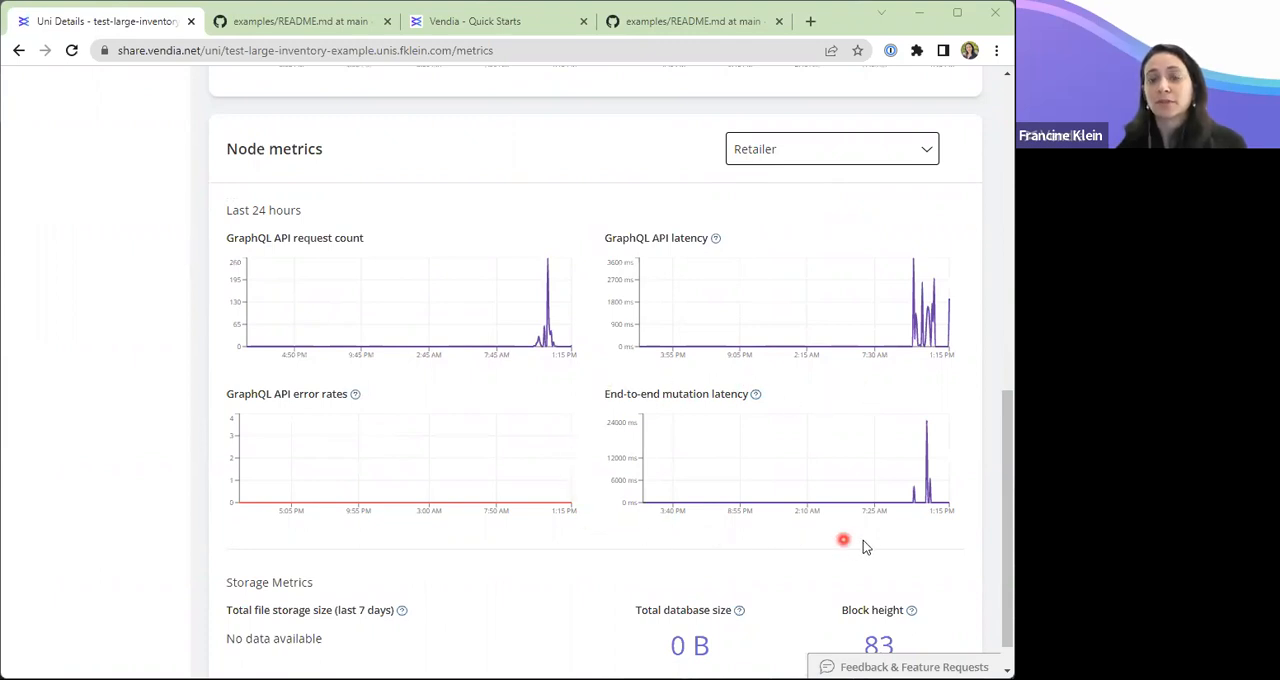
scroll(640, 500, down, 1)
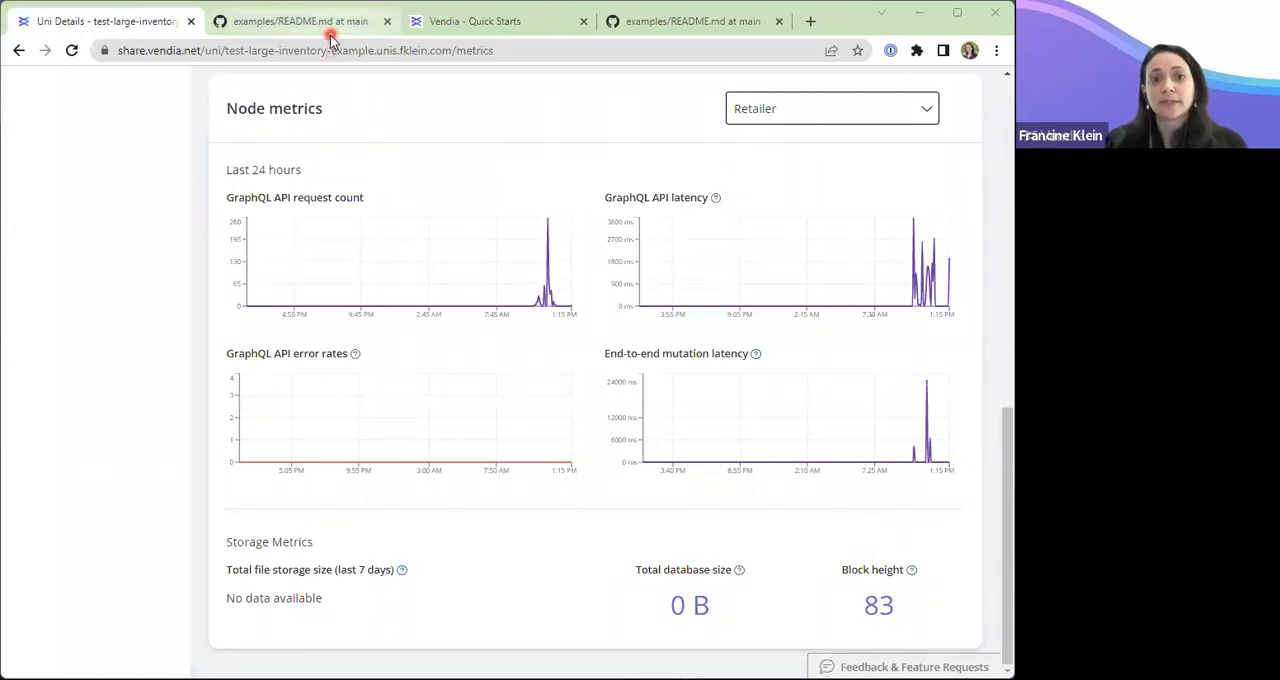
Switch through the examples README and Quick Starts tabs to the Bulk Data Loading README.
click(300, 21)
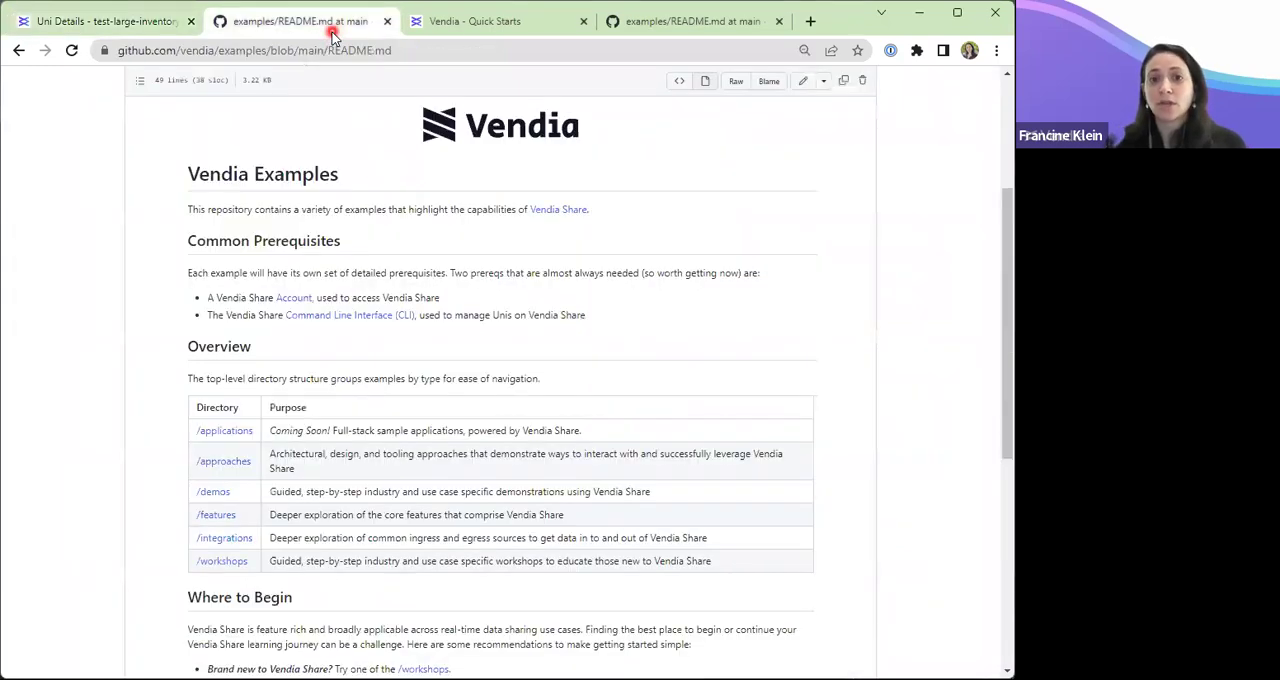
click(470, 21)
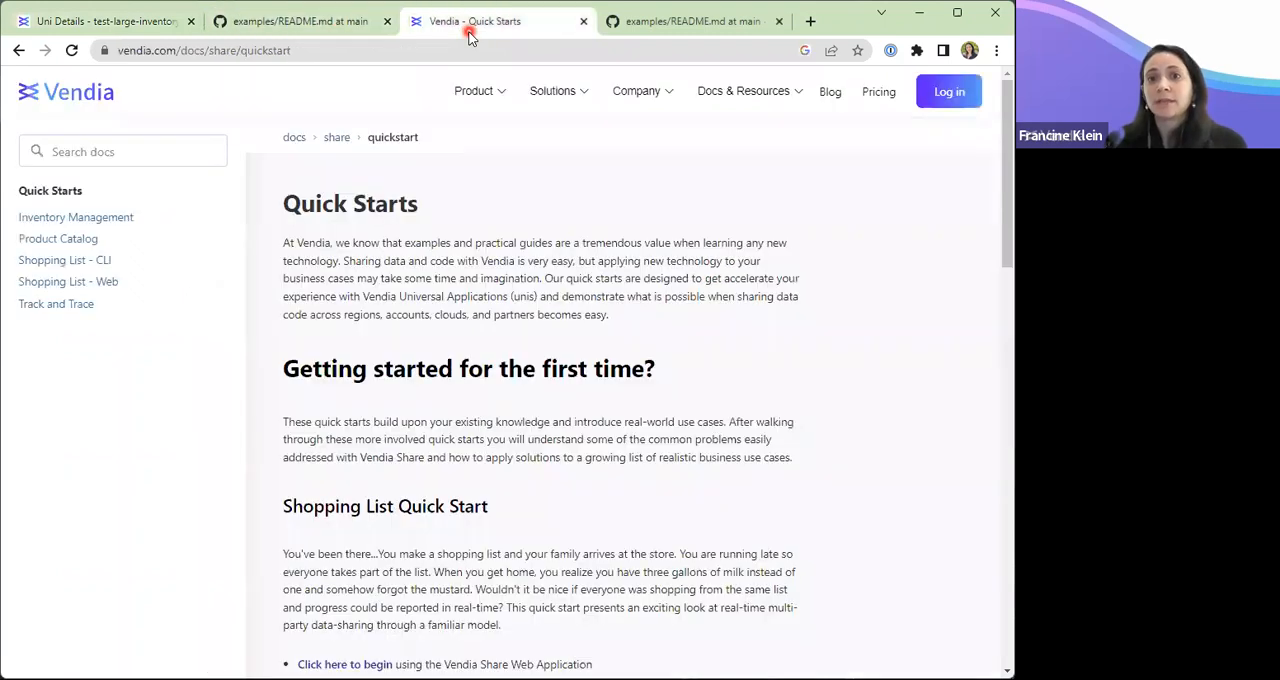
click(678, 30)
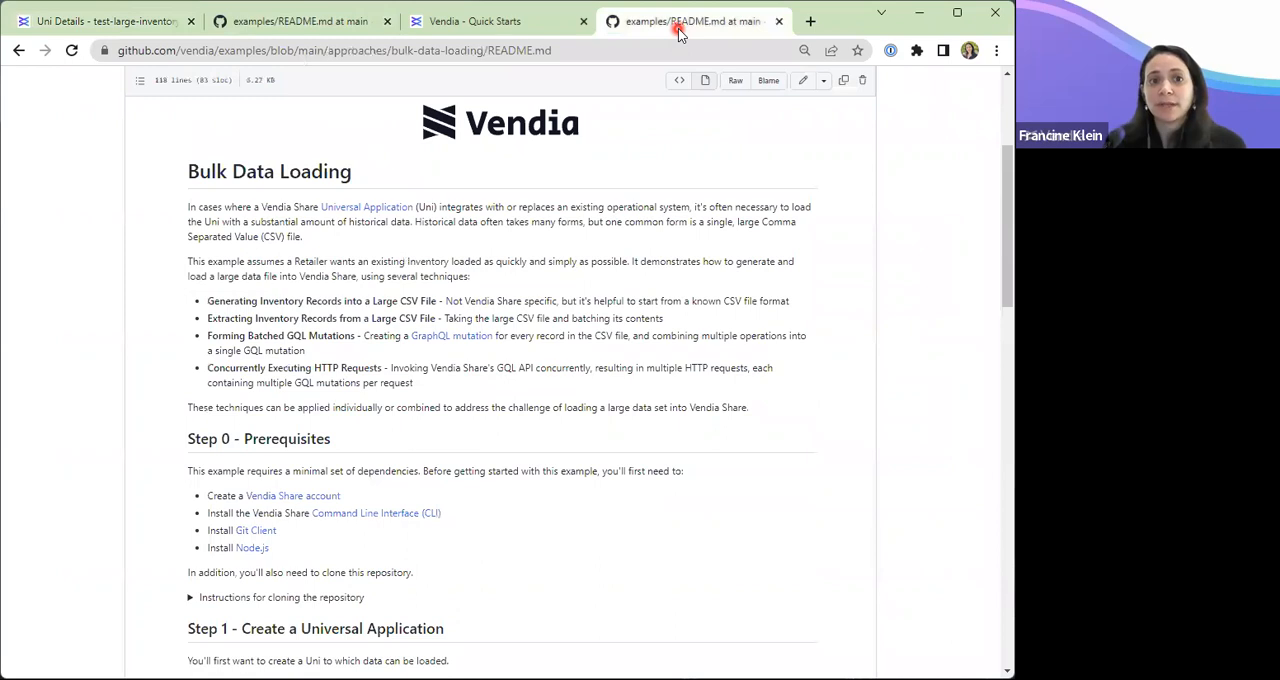